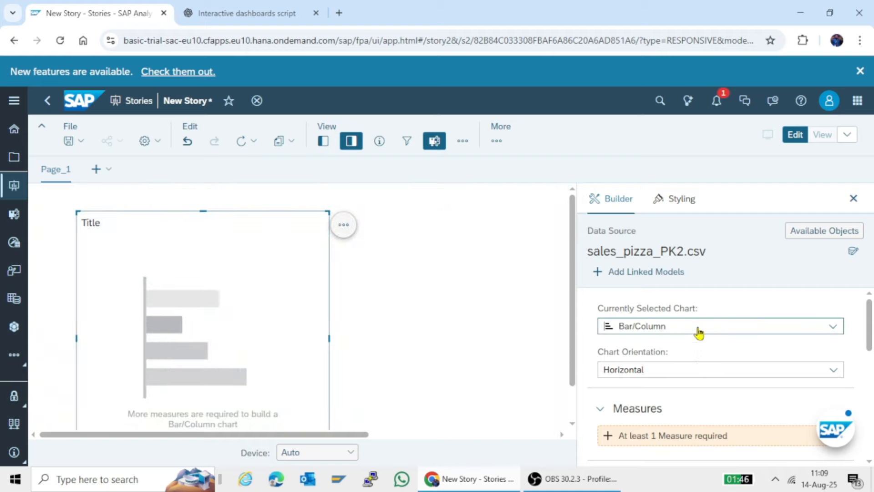
Add quantity as the measure of the empty bar chart
scroll(715, 381, down, 2)
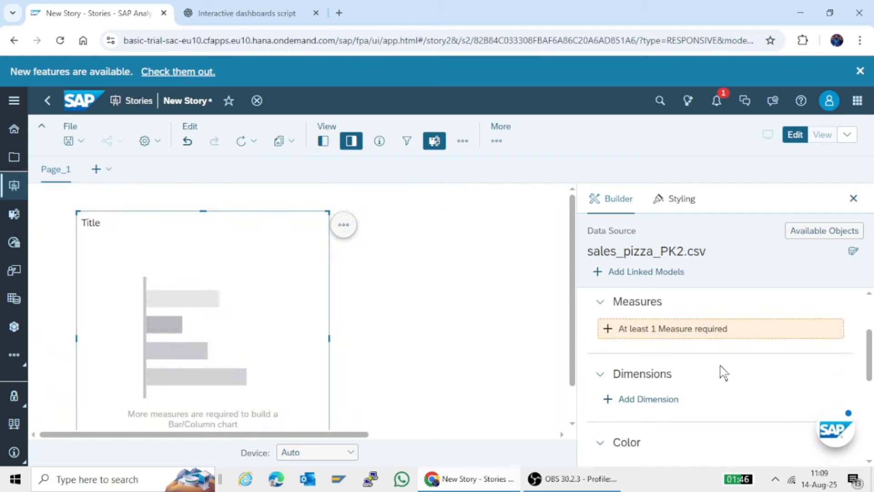
click(674, 332)
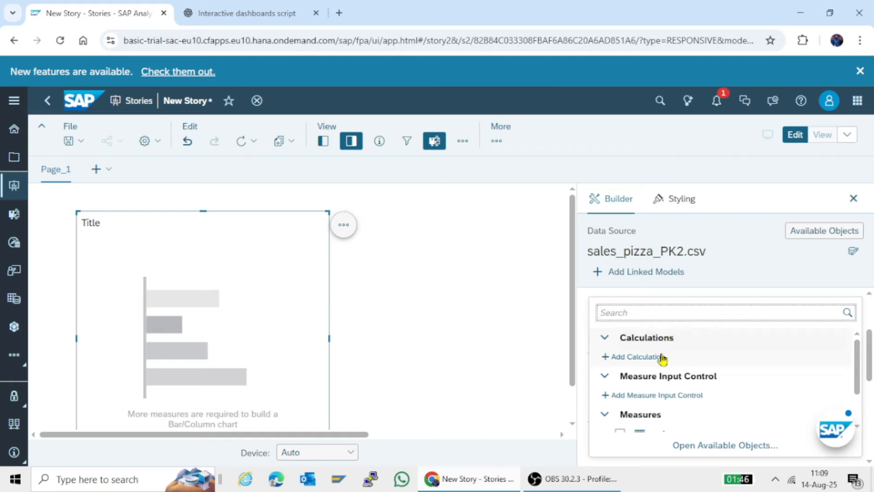
scroll(660, 358, down, 1)
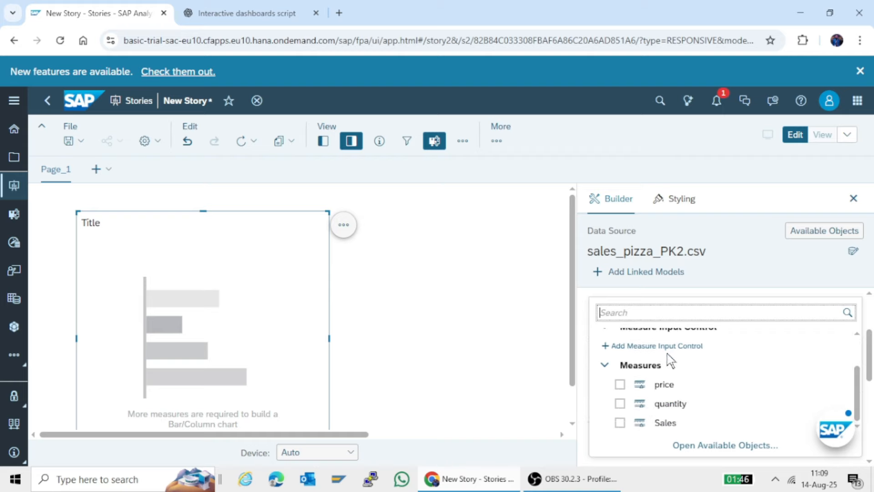
click(620, 403)
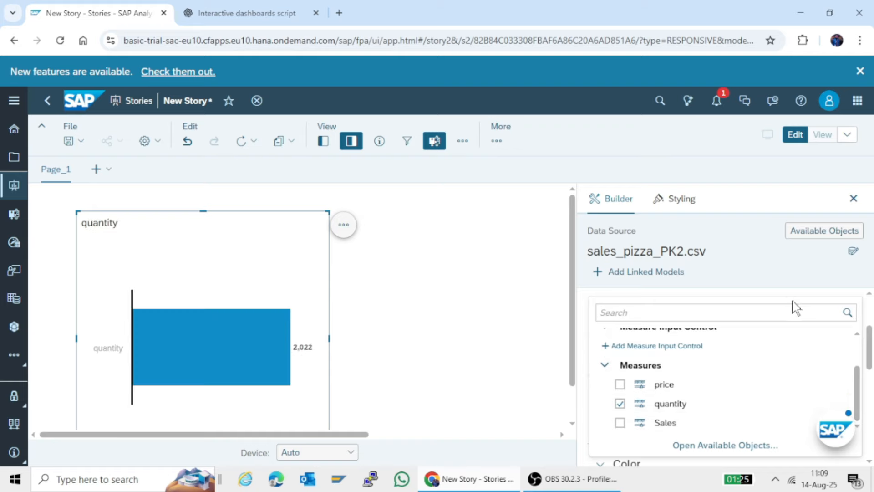
click(806, 290)
Add pizza_id, pizza_type_id and size as dimensions of the quantity chart
scroll(785, 382, down, 3)
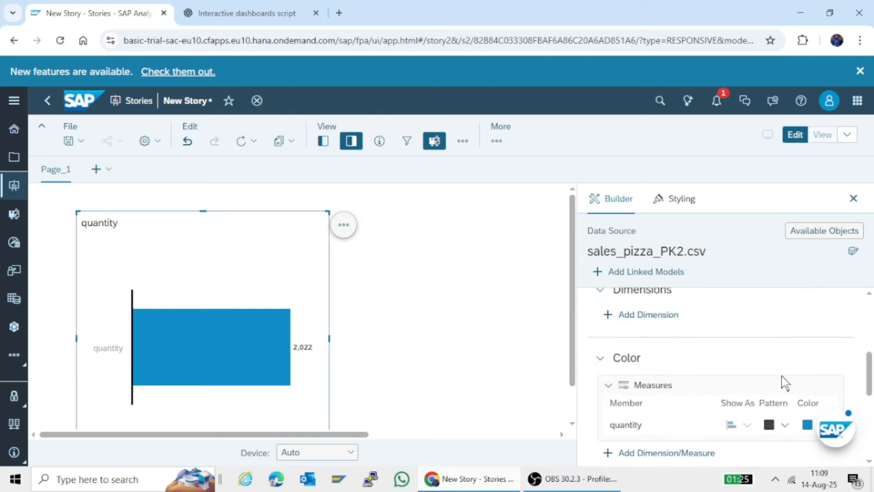
click(621, 316)
scroll(628, 344, down, 5)
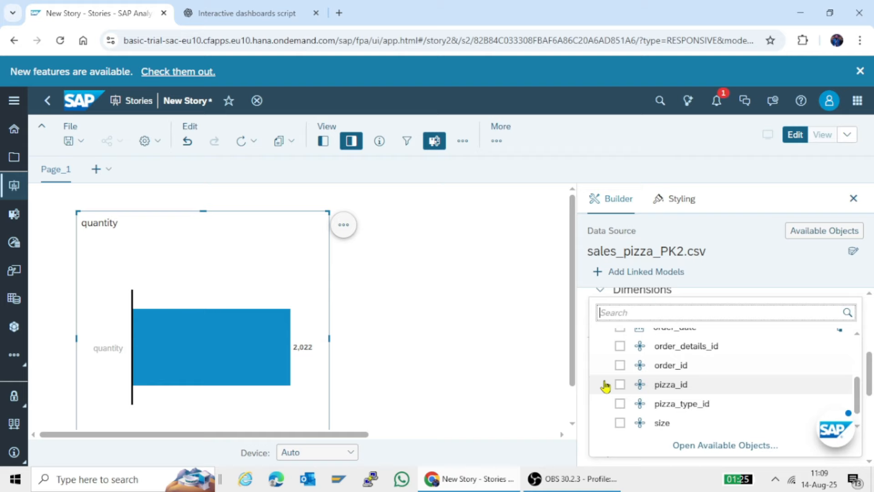
click(618, 385)
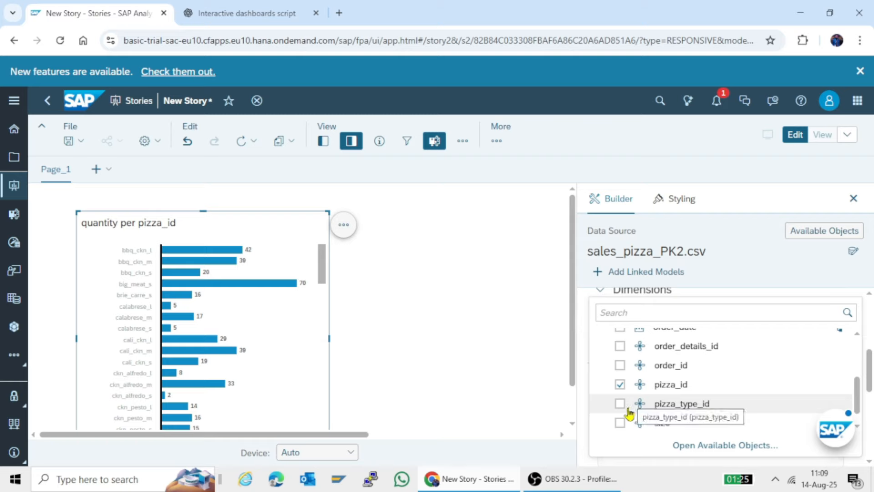
click(619, 403)
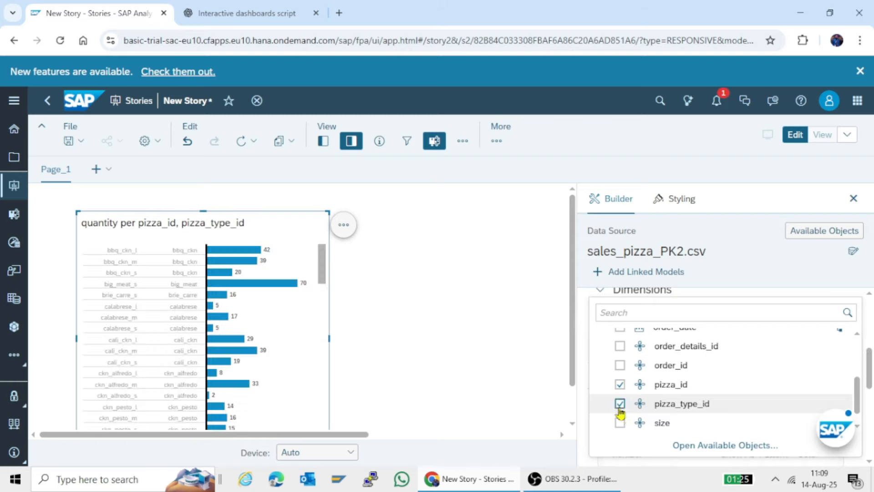
scroll(660, 387, down, 1)
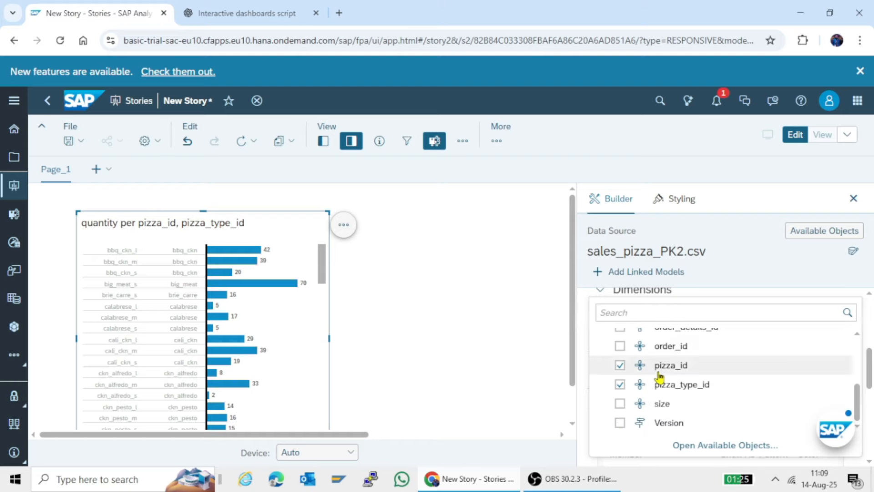
click(620, 404)
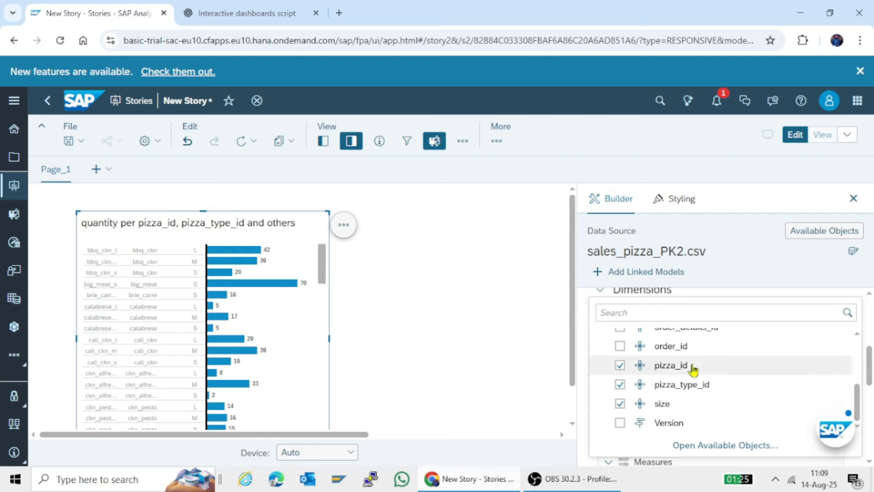
Remove the pizza_id and pizza_type_id dimensions from the quantity chart
scroll(695, 364, up, 3)
scroll(694, 364, down, 3)
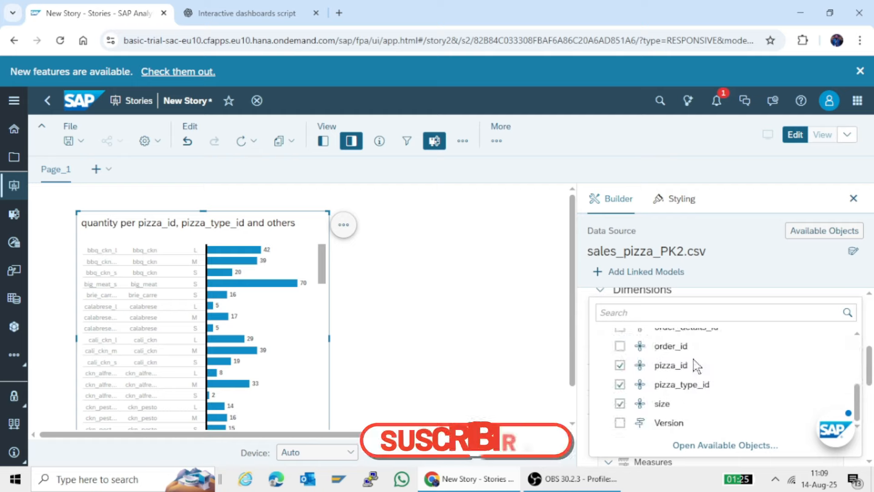
scroll(694, 364, up, 3)
scroll(694, 364, down, 4)
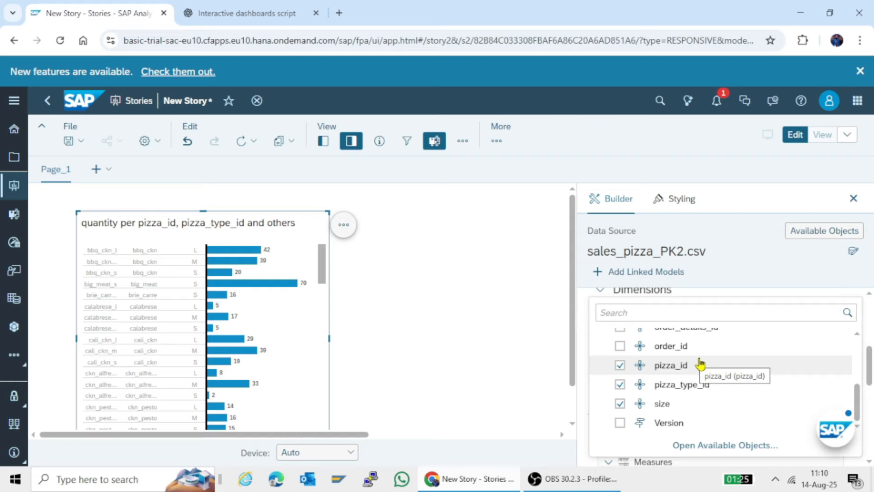
click(619, 364)
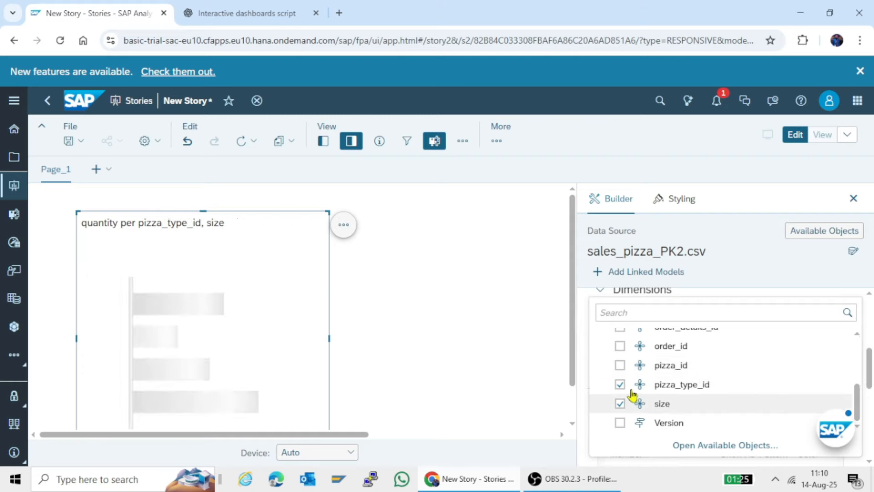
click(620, 385)
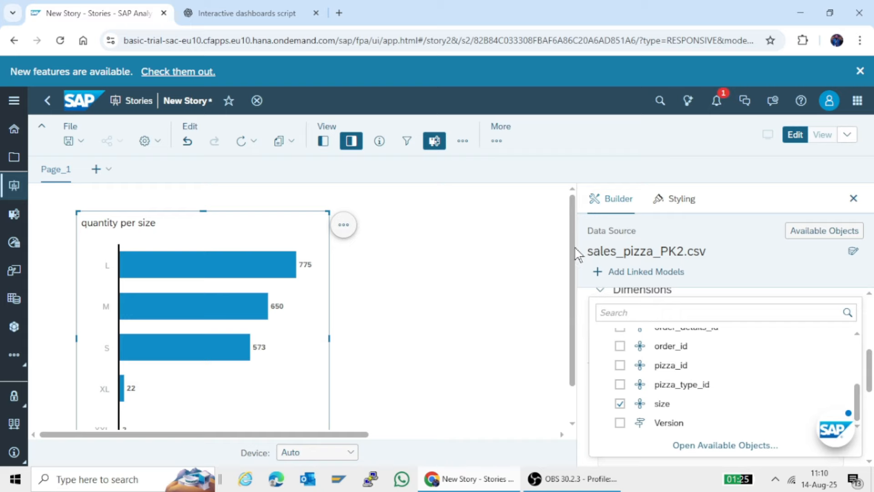
click(572, 294)
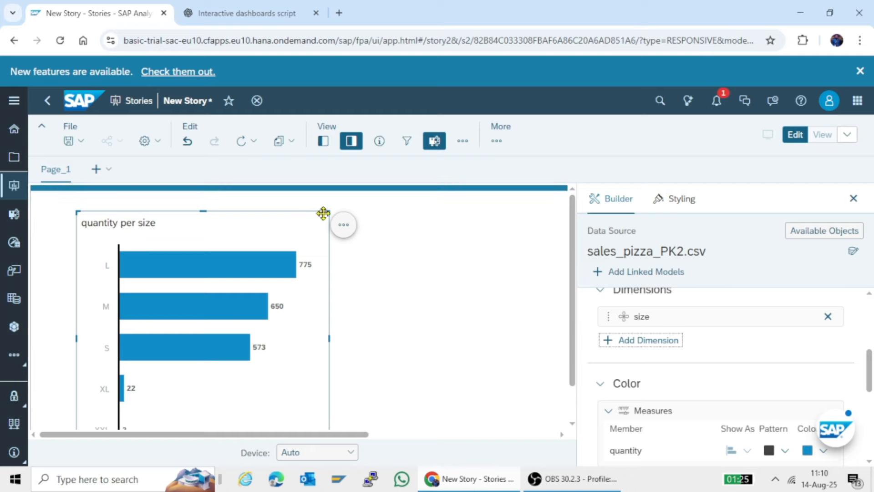
Shrink the quantity per size chart and place a duplicate of it to the right of the original
drag(75, 212, 171, 215)
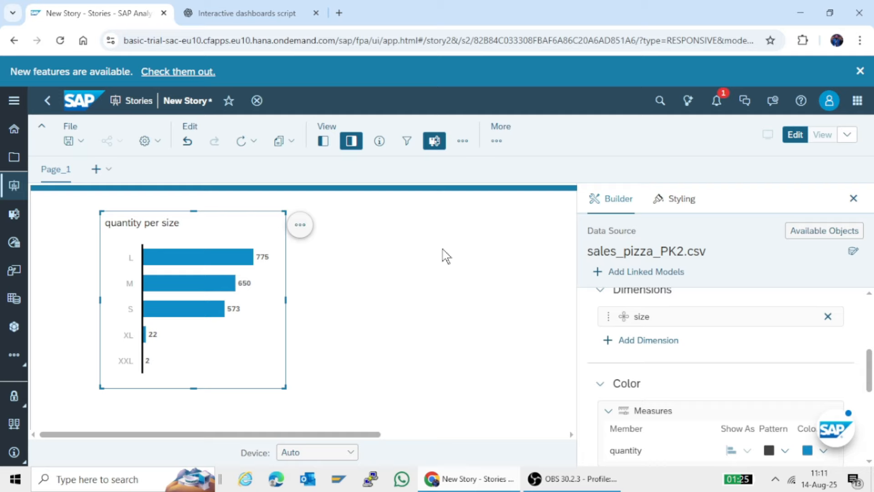
click(302, 225)
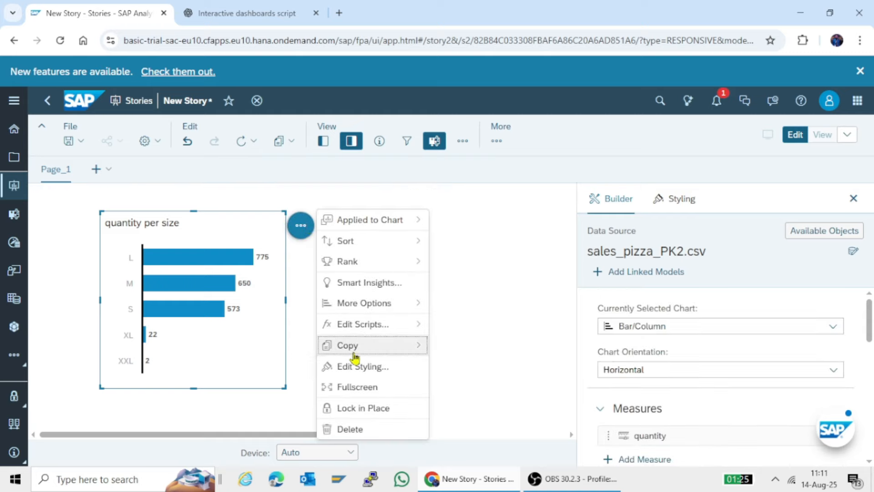
mouse_move(363, 352)
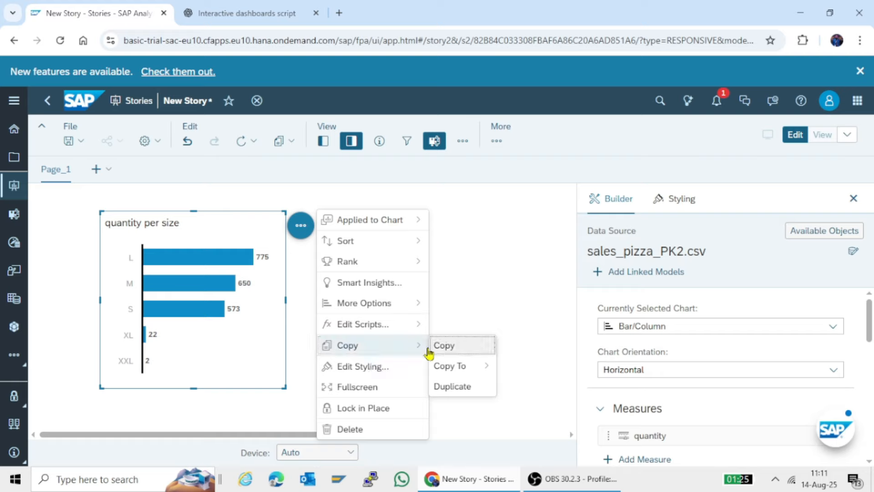
click(439, 387)
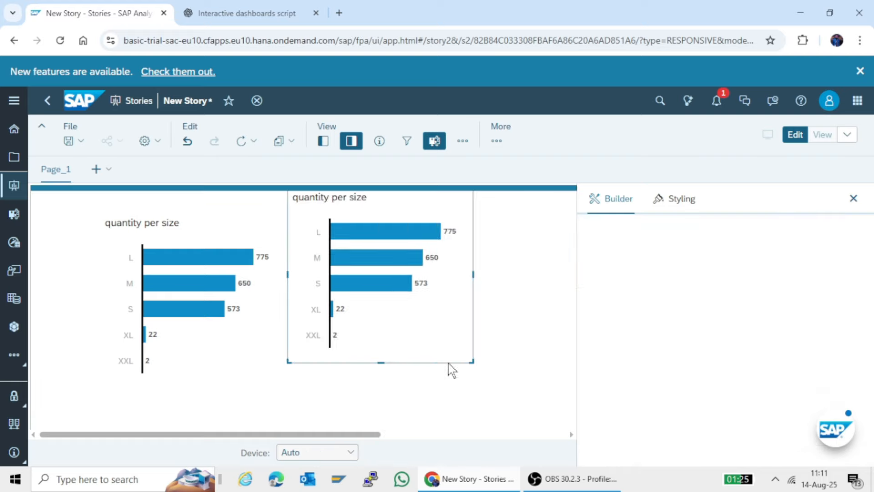
drag(452, 371, 492, 386)
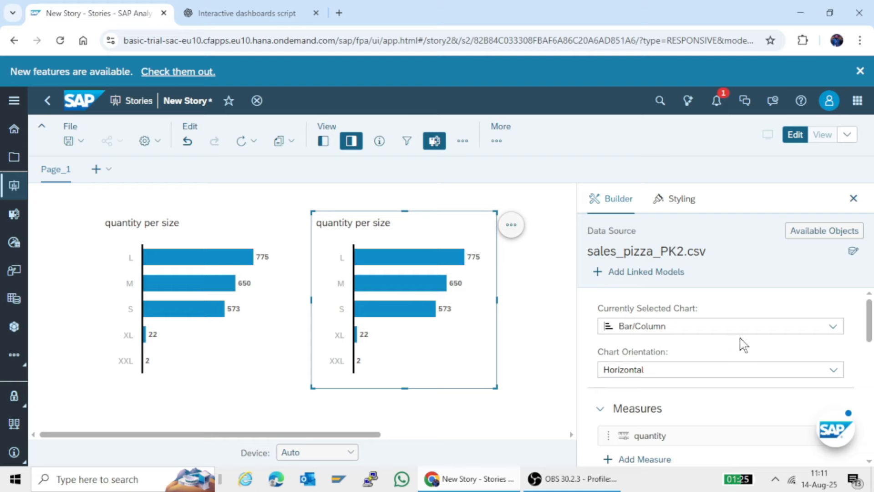
Replace the size dimension with pizza_id in the duplicated chart
scroll(744, 339, down, 2)
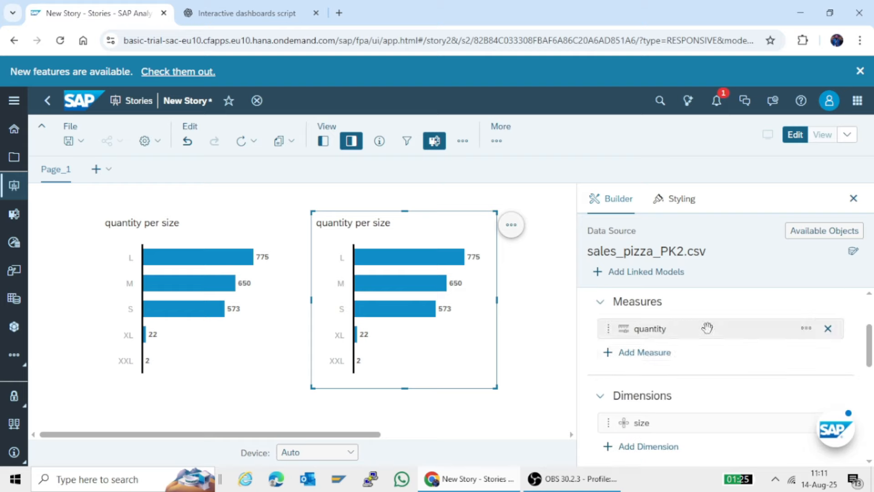
scroll(712, 331, down, 2)
mouse_move(796, 316)
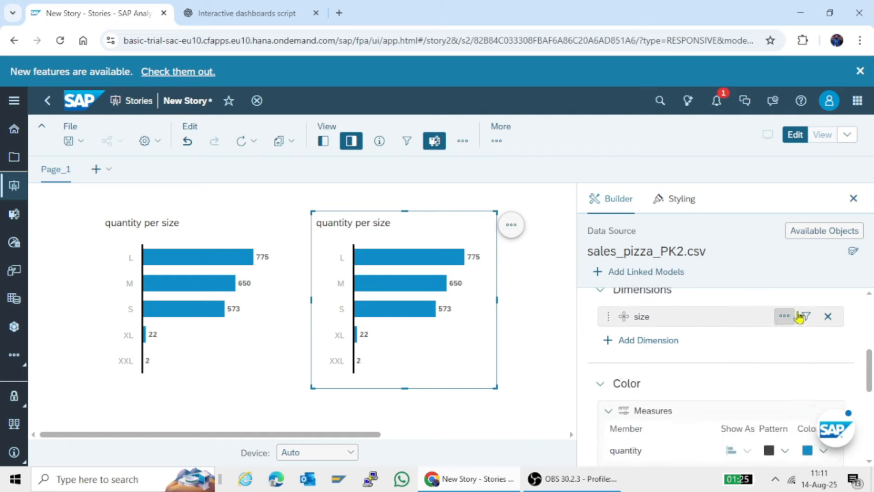
click(633, 340)
scroll(708, 374, down, 3)
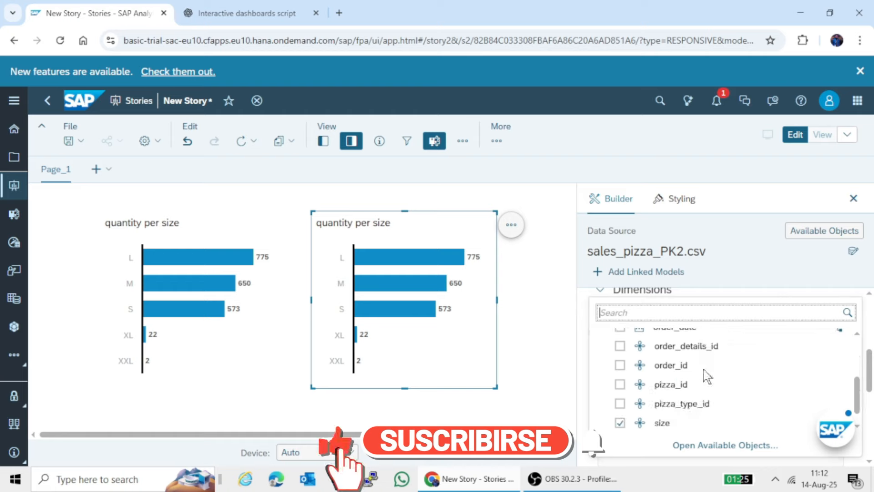
click(622, 386)
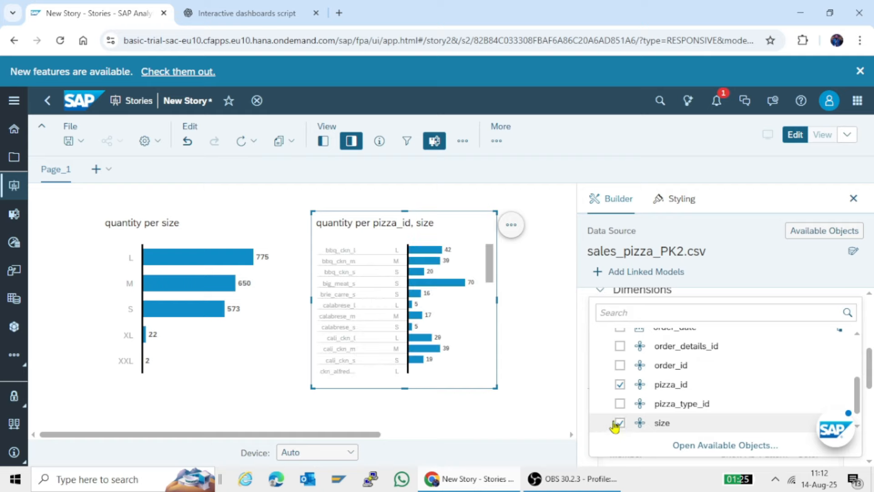
click(620, 424)
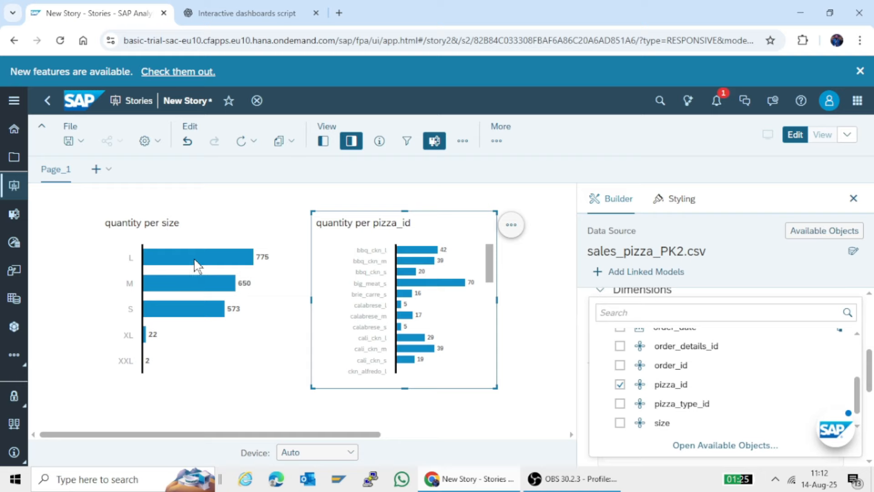
click(511, 239)
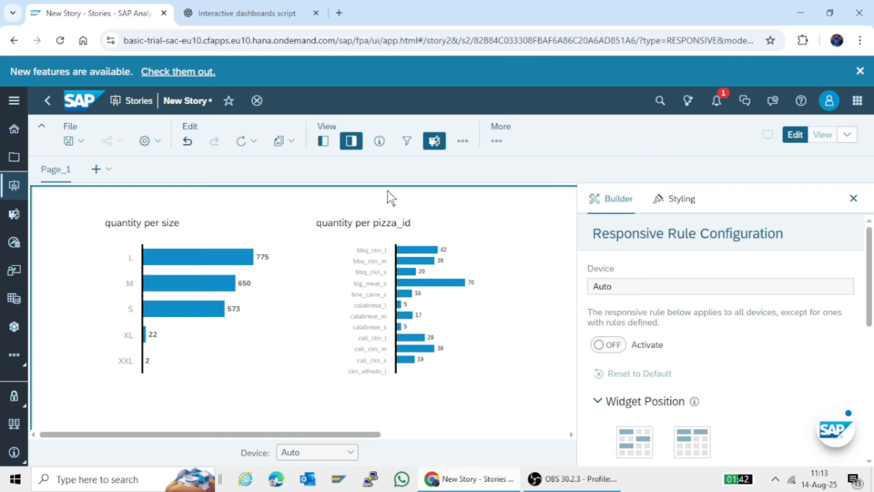
Insert a page filter input control for the size dimension, filtered by member with All Members selected
click(460, 141)
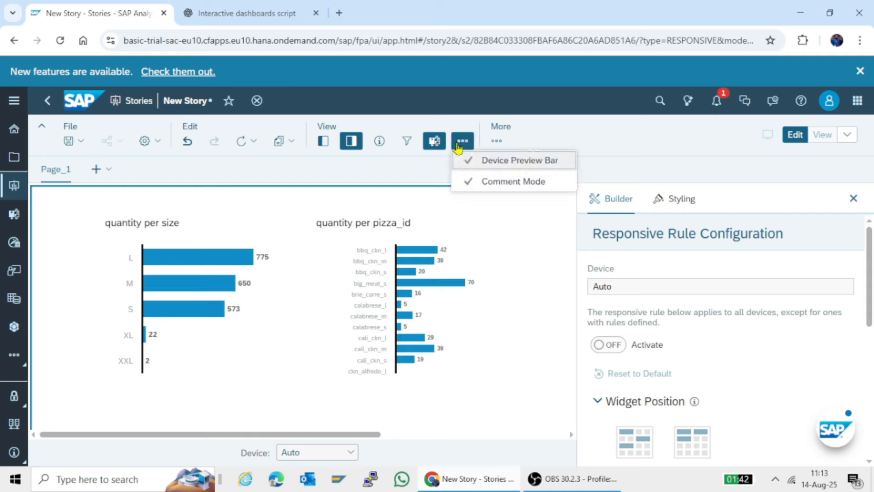
click(496, 141)
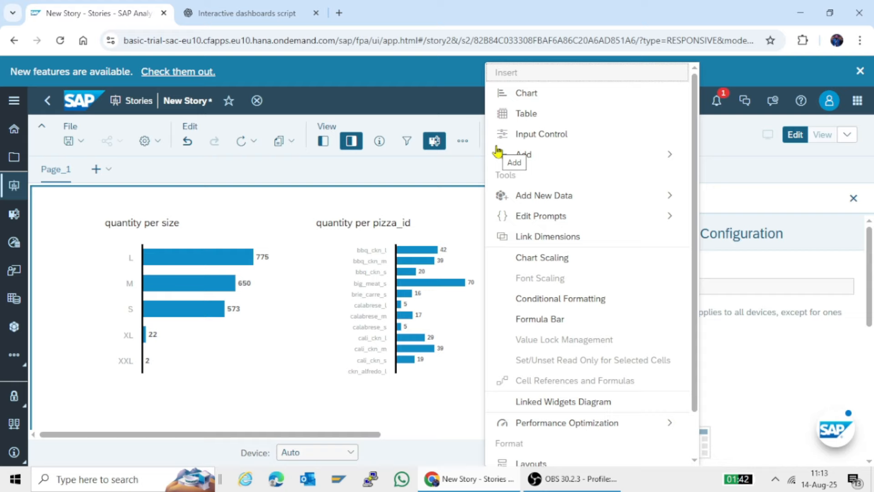
click(527, 137)
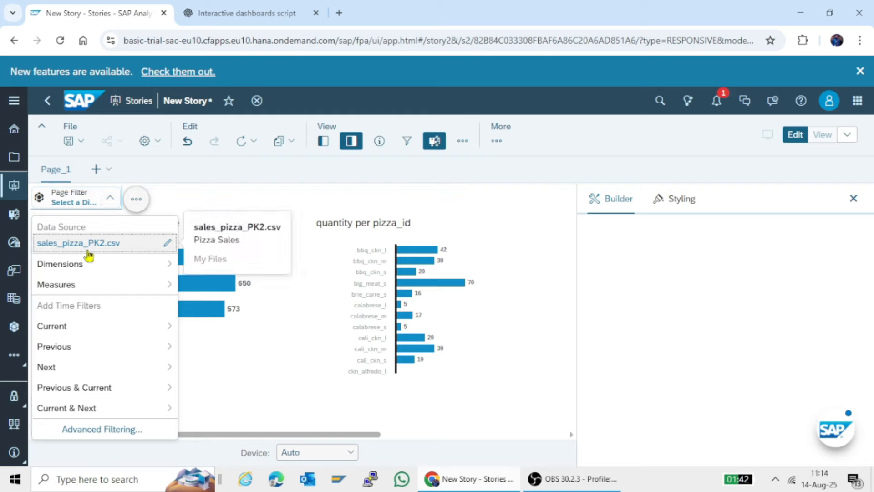
click(83, 262)
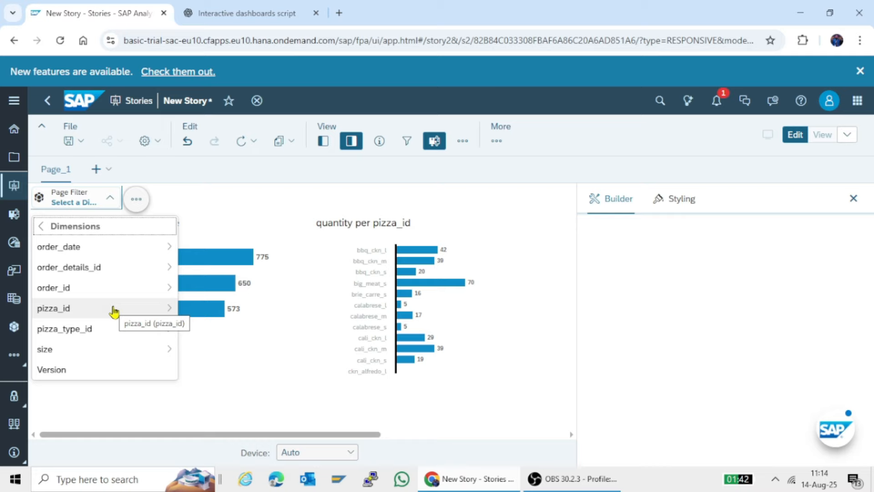
mouse_move(86, 350)
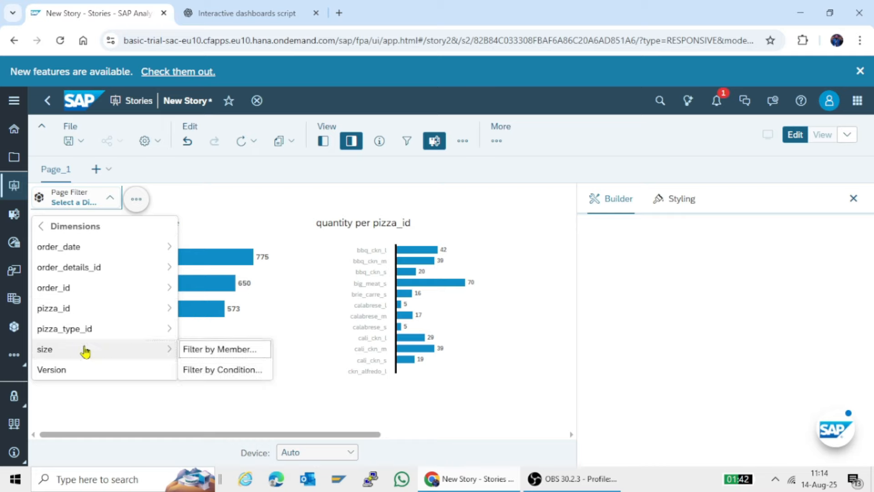
click(210, 351)
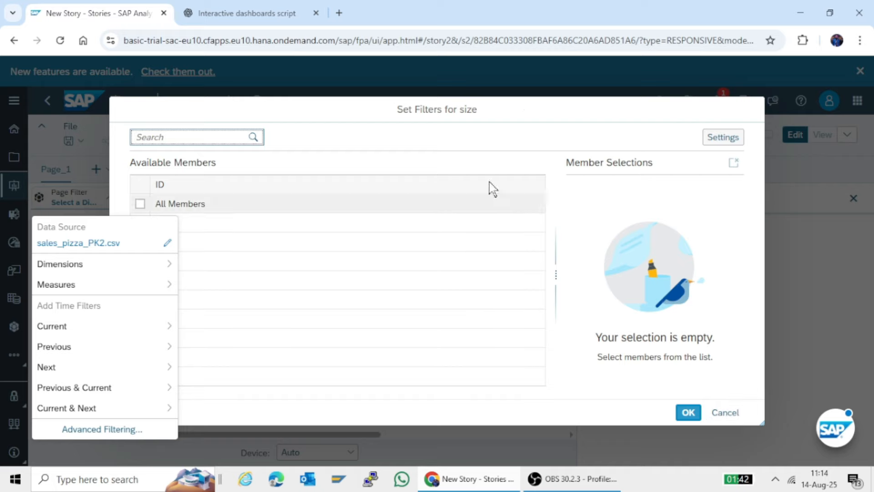
click(141, 204)
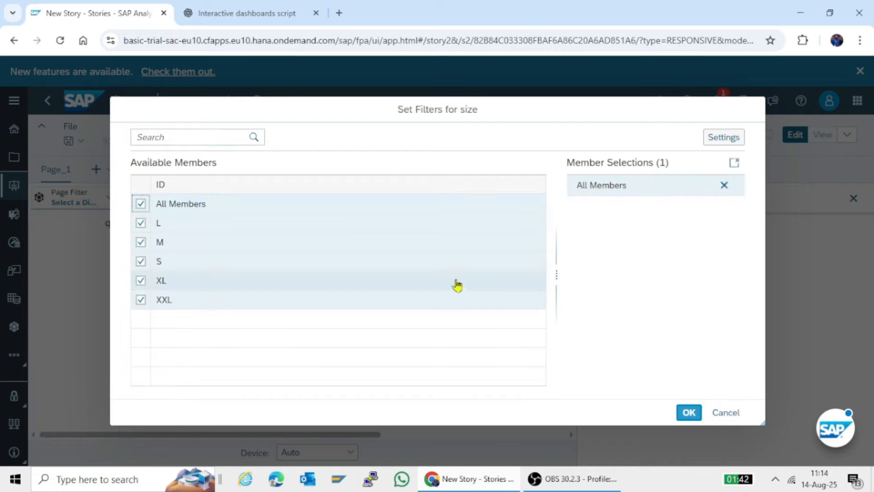
click(688, 413)
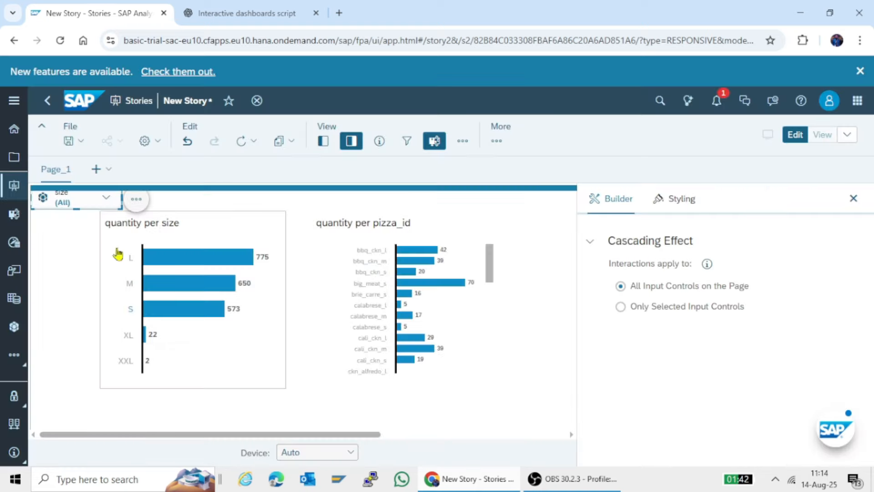
Enlarge the size filter into a tall checkbox list and shift the quantity charts right to make room for it
drag(70, 224, 37, 388)
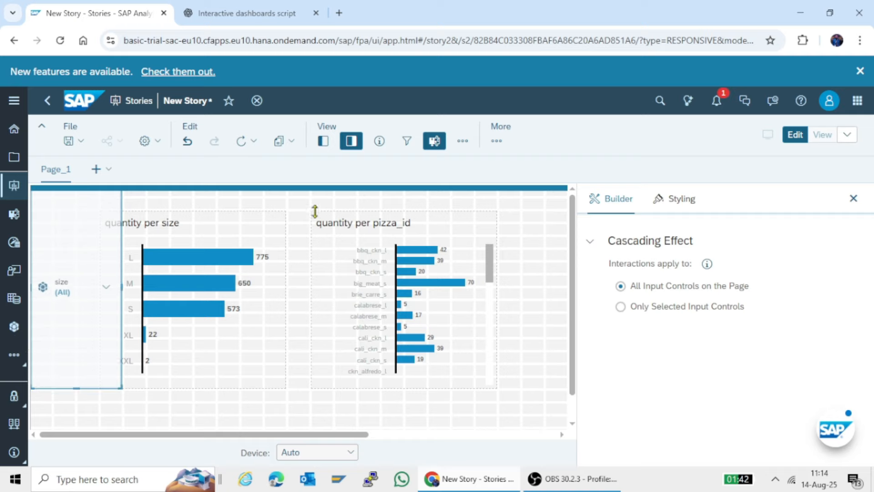
click(257, 228)
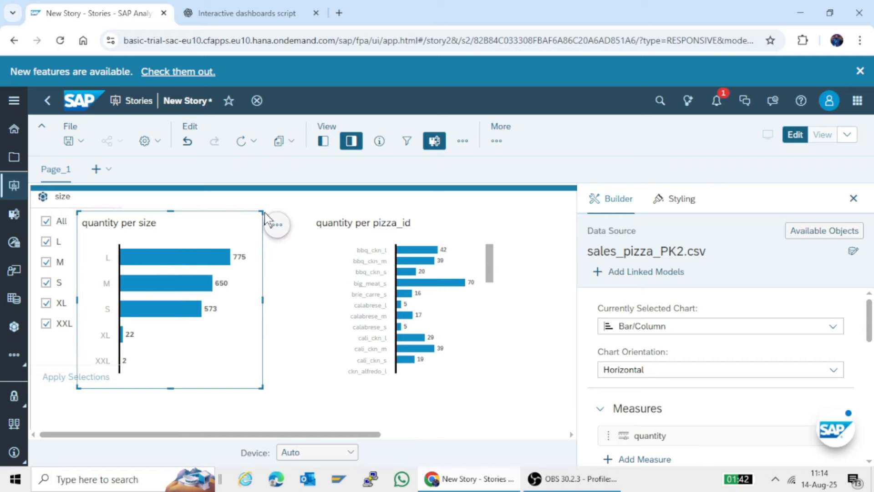
drag(243, 209, 288, 220)
click(219, 225)
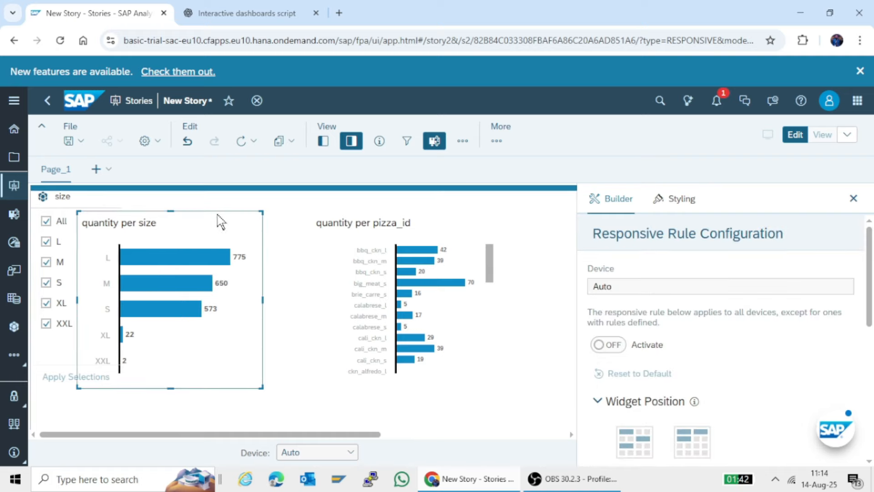
drag(222, 220, 270, 214)
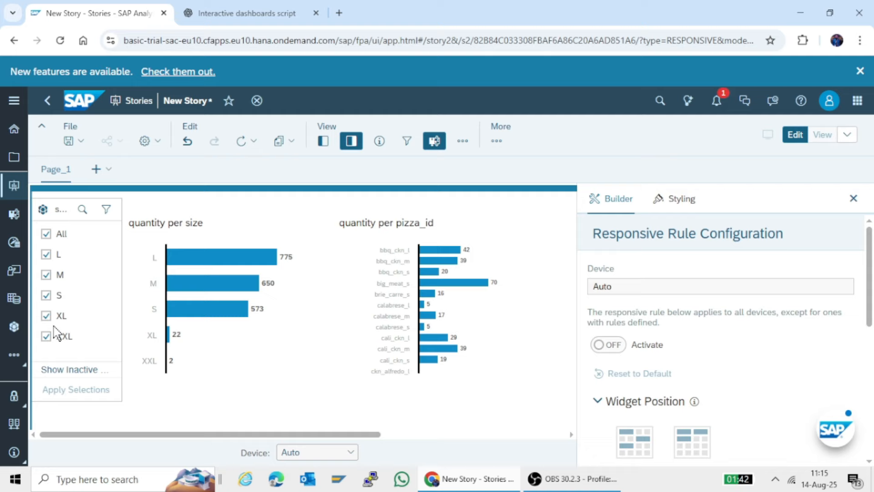
Filter the page to size L only, apply the selection, and inspect the L bar in the quantity per size chart
click(46, 234)
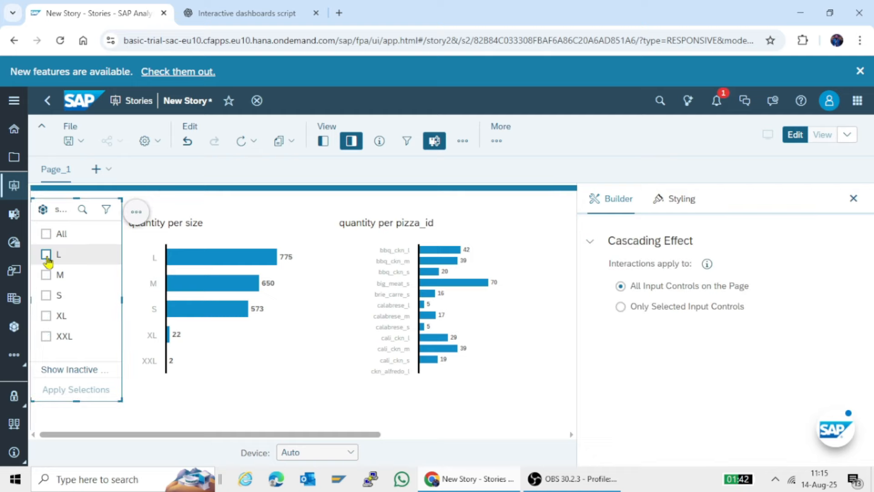
click(46, 254)
click(68, 390)
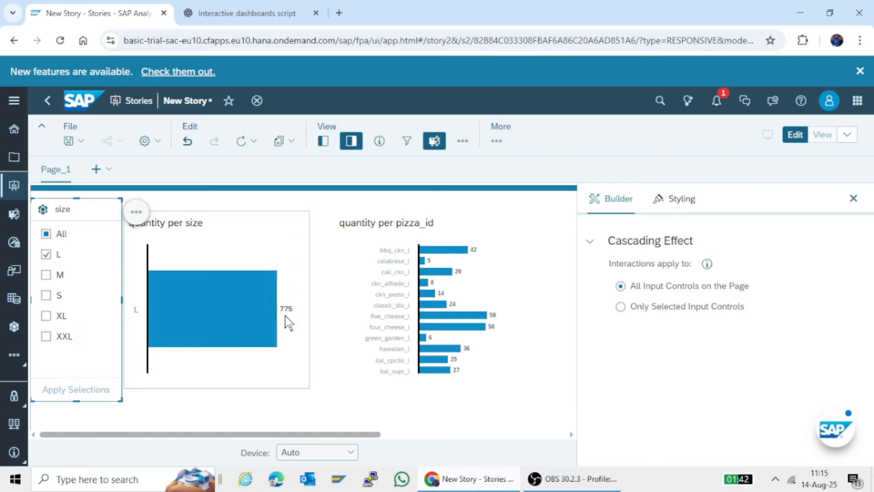
mouse_move(217, 330)
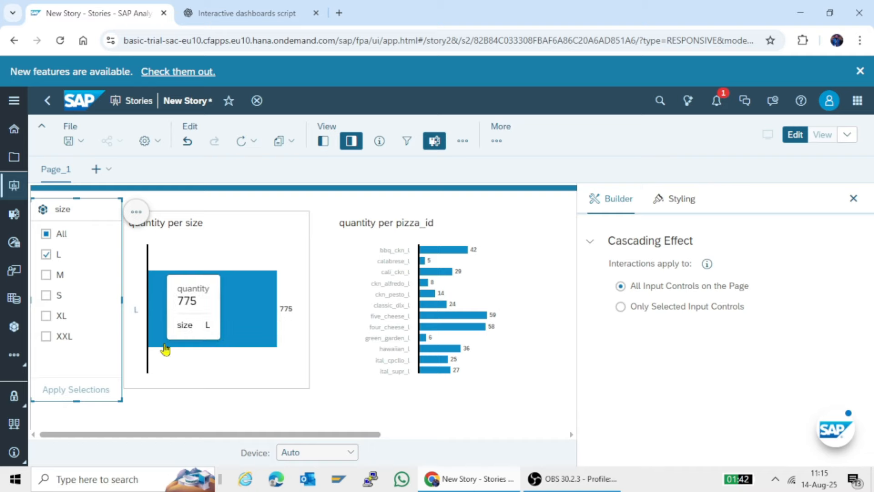
Reselect all sizes in the size filter and apply the selection to the charts
click(45, 235)
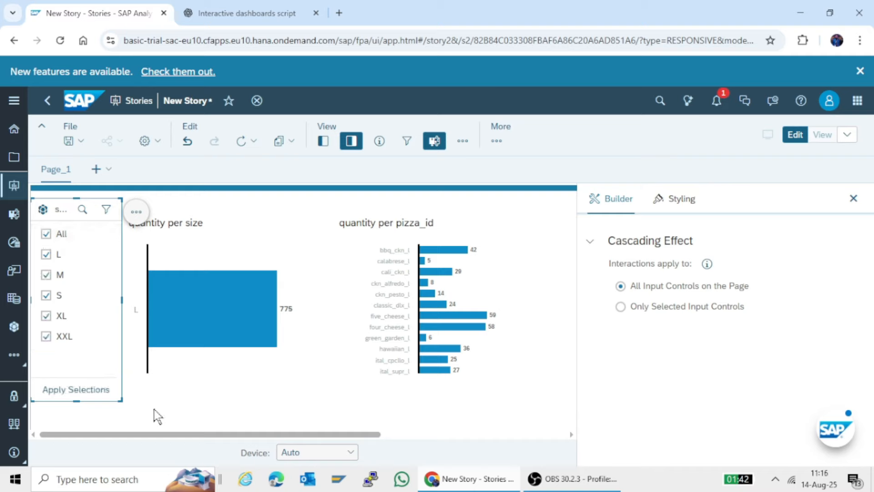
click(101, 397)
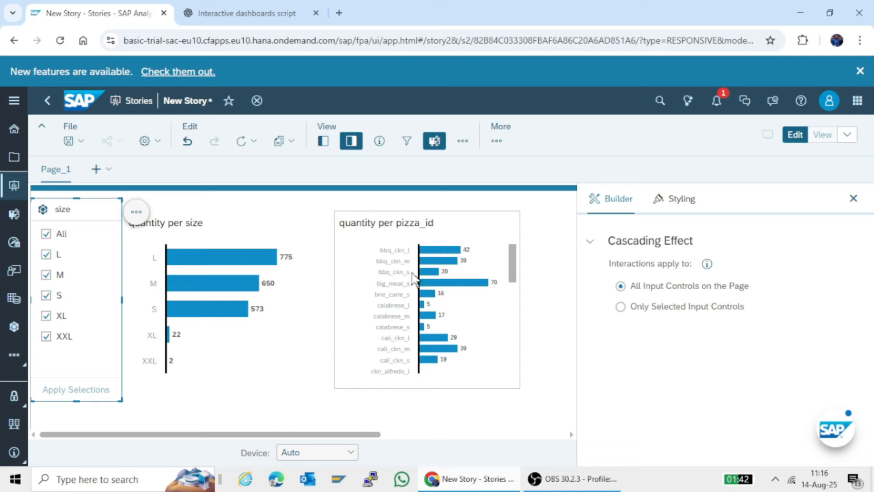
click(190, 415)
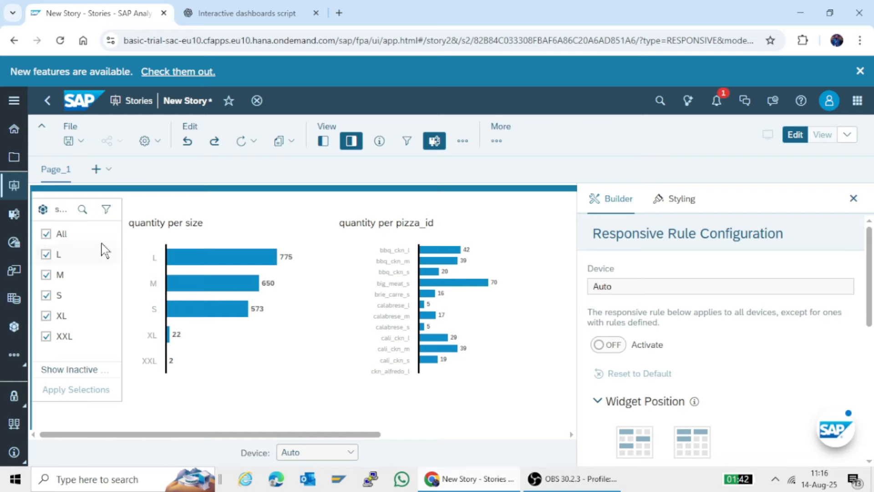
Hide the Apply Selection Button on the size filter
click(105, 201)
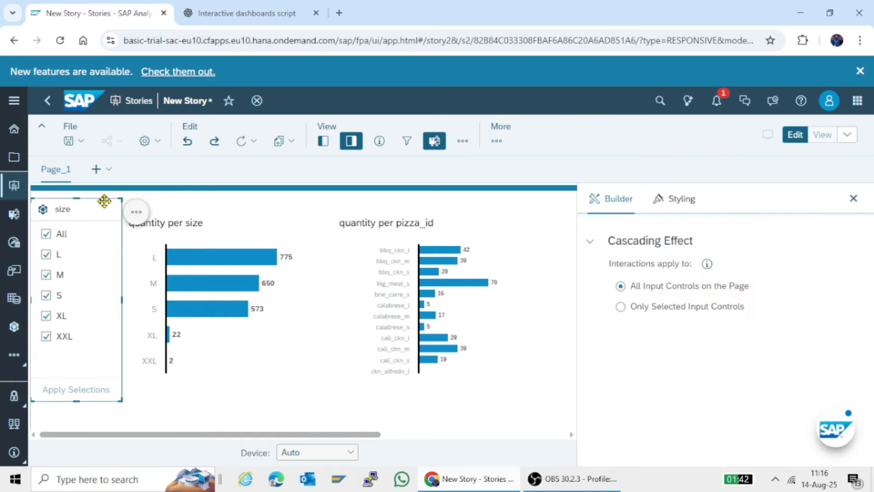
click(136, 212)
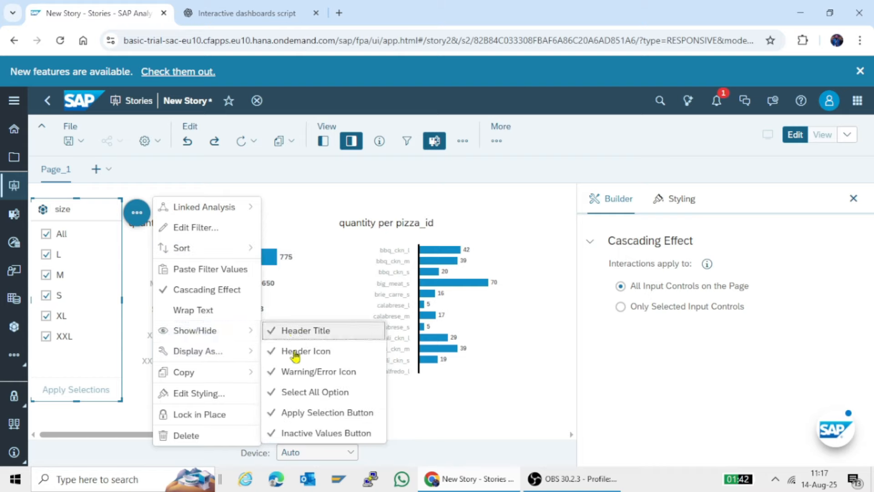
click(285, 416)
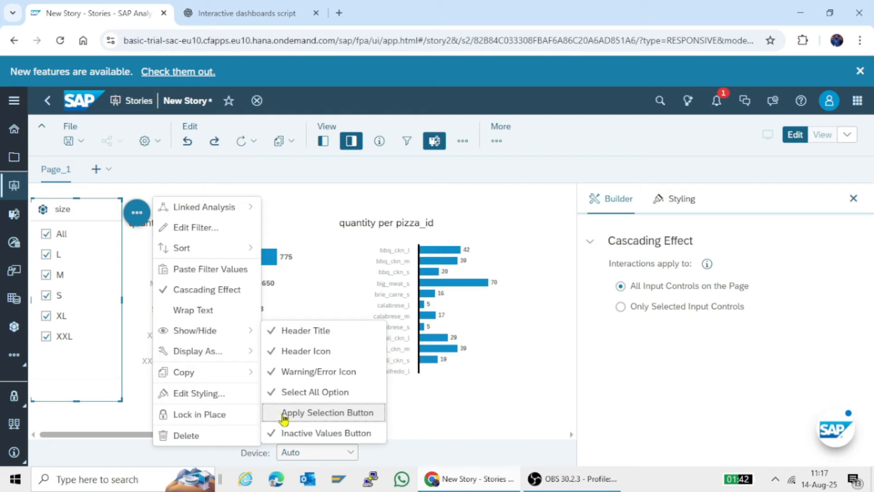
click(81, 422)
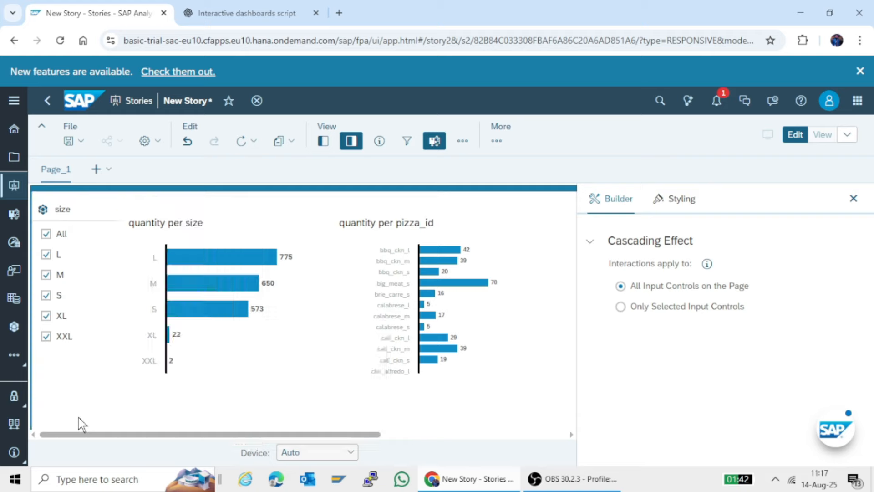
click(80, 423)
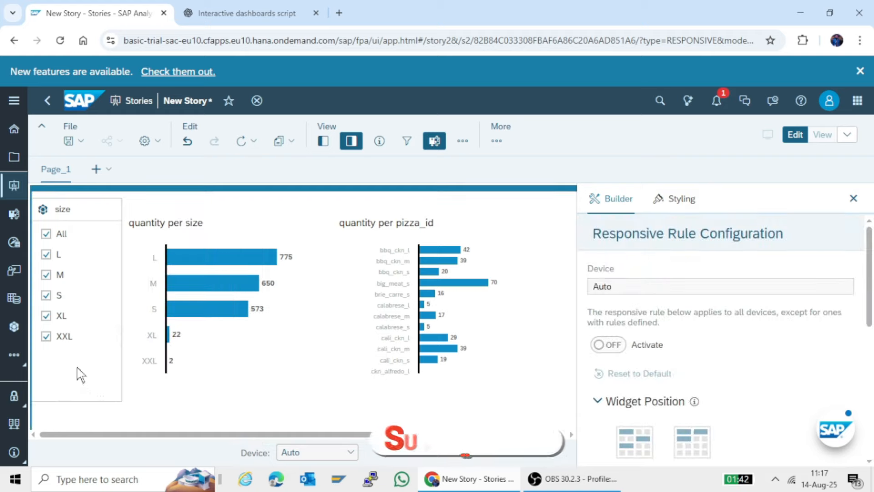
Clear all members in the size filter and select only size M
click(50, 233)
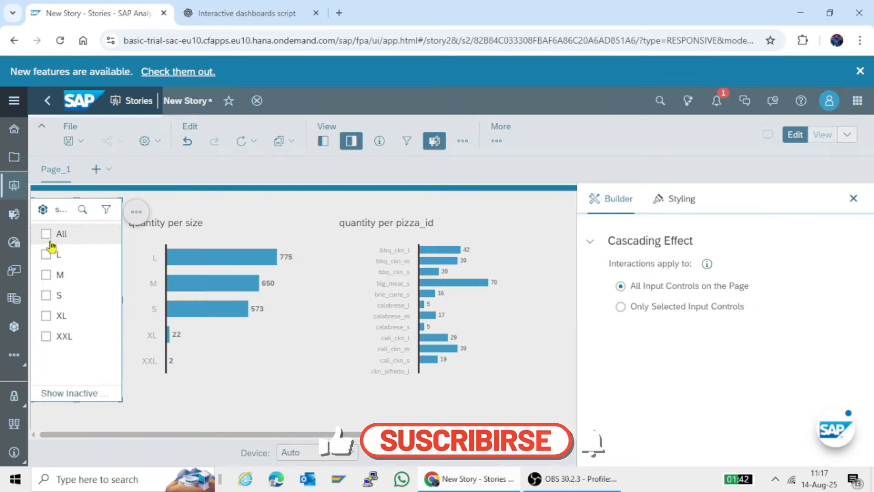
click(47, 275)
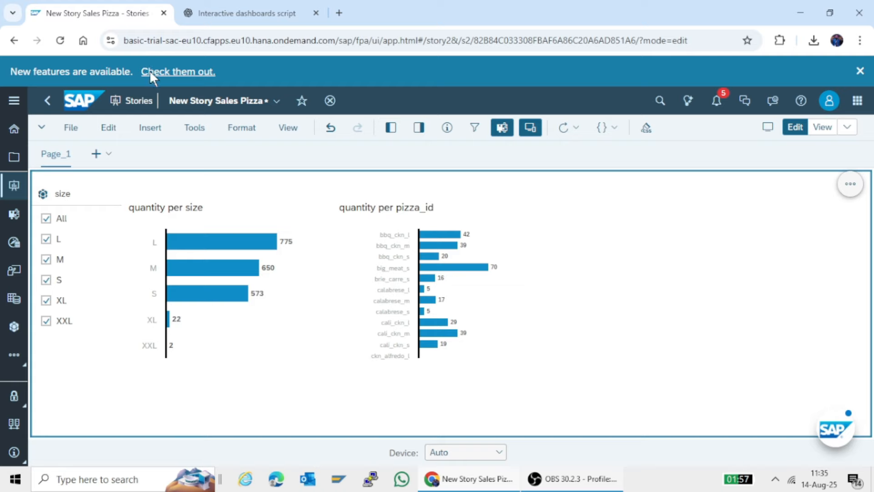
Insert a new empty chart beside the quantity per pizza_id chart, keeping sales_pizza_PK2.csv as its data source
click(150, 129)
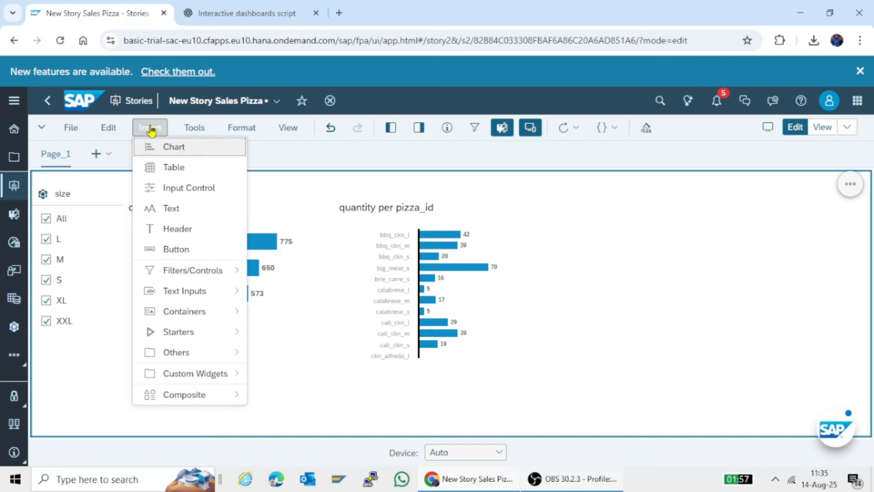
click(169, 148)
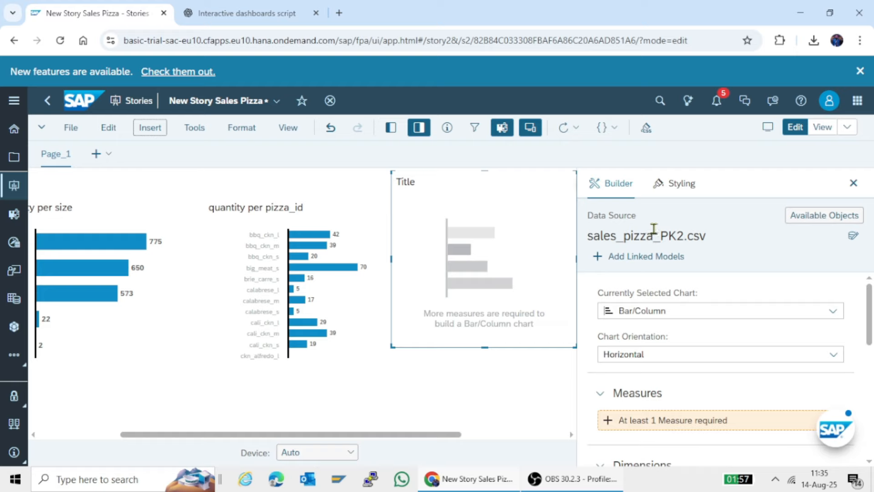
mouse_move(654, 230)
click(853, 236)
click(528, 293)
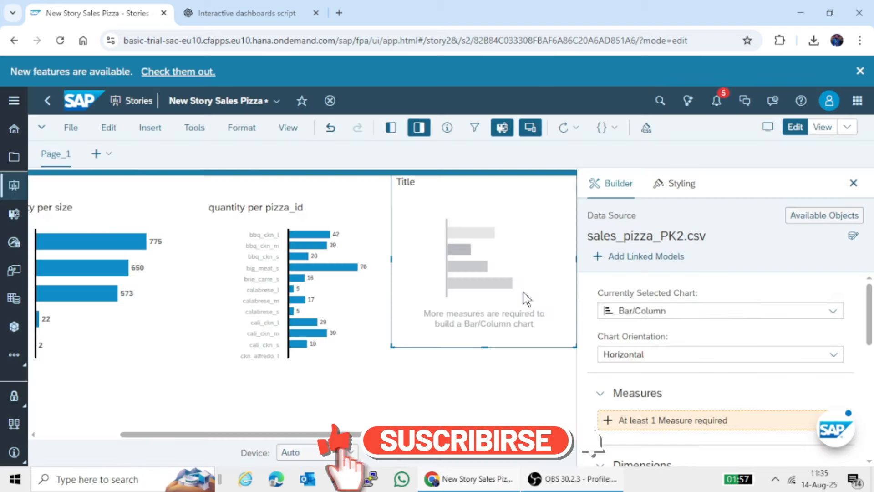